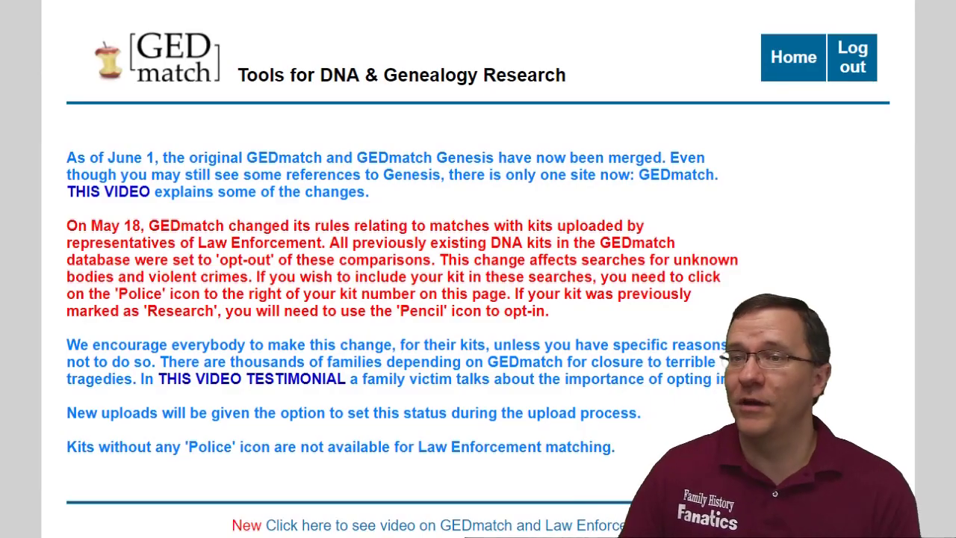
Step: Scroll down the home page to the Tier 1 One-To-Many DNA Comparison link
scroll(953, 139, "down", 7)
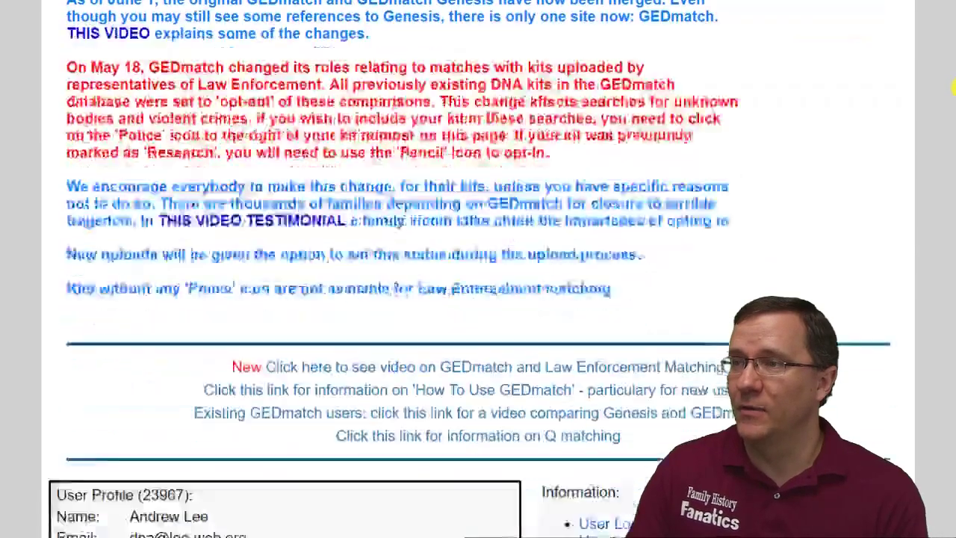
scroll(952, 138, "down", 5)
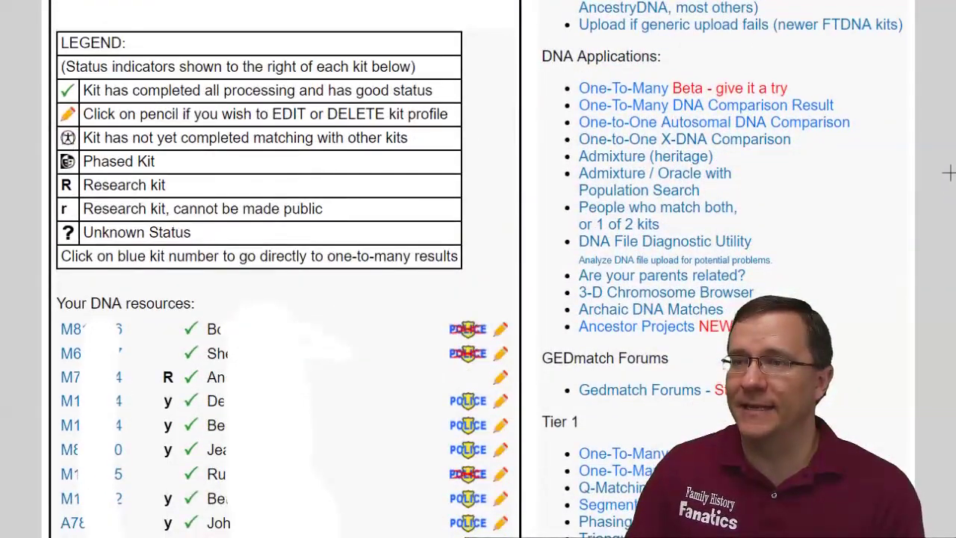
mouse_move(604, 71)
left_mouse_down()
mouse_move(552, 110)
mouse_move(784, 128)
mouse_move(857, 100)
mouse_move(702, 75)
mouse_move(604, 72)
left_mouse_up()
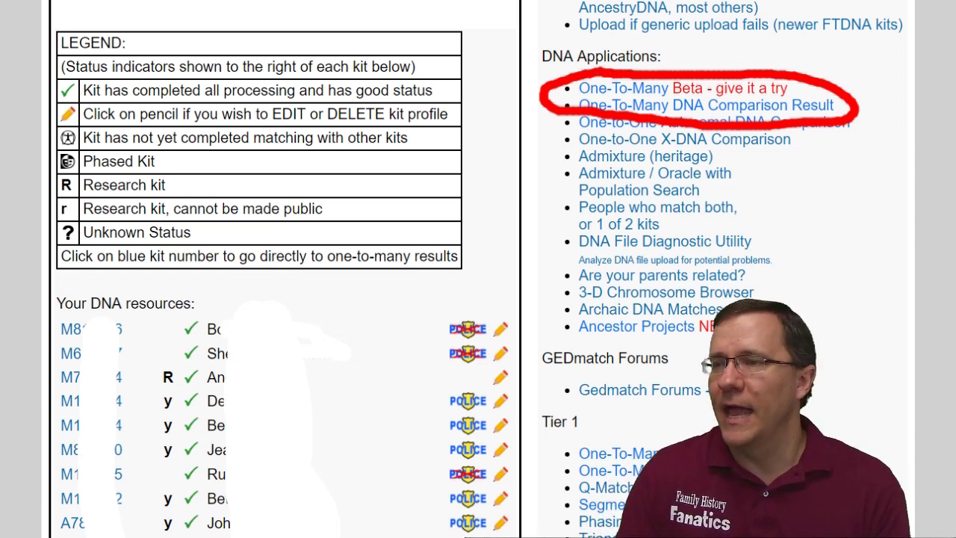
scroll(753, 77, "down", 5)
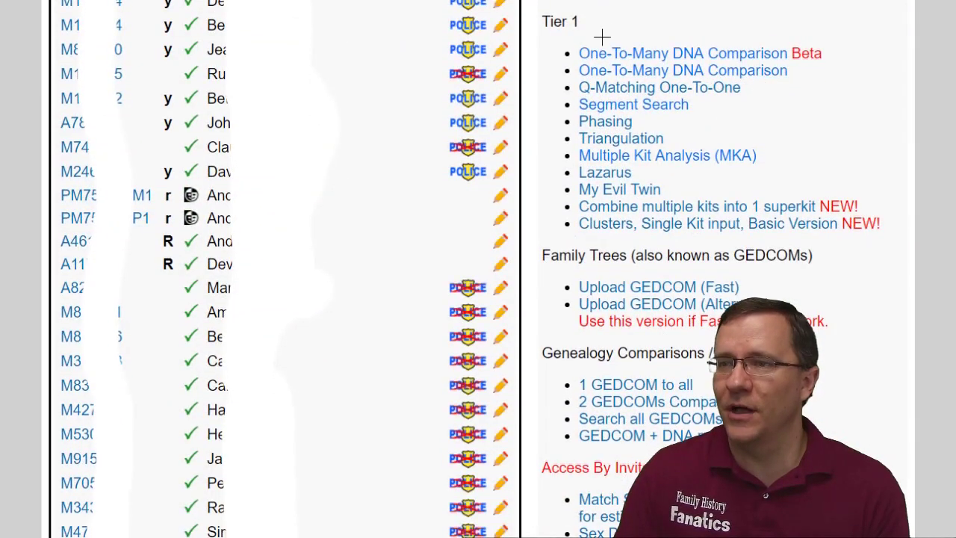
mouse_move(602, 36)
left_mouse_down()
mouse_move(569, 34)
mouse_move(548, 83)
mouse_move(658, 112)
mouse_move(829, 88)
mouse_move(777, 26)
mouse_move(603, 36)
left_mouse_up()
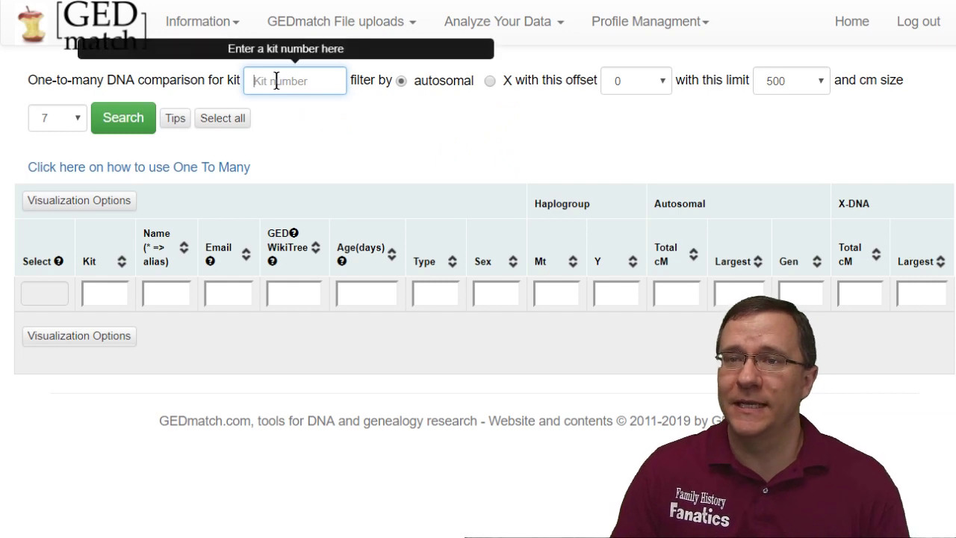
Step: Run a One-To-Many search for the user's kit number, returning 501 matches
type("M755744")
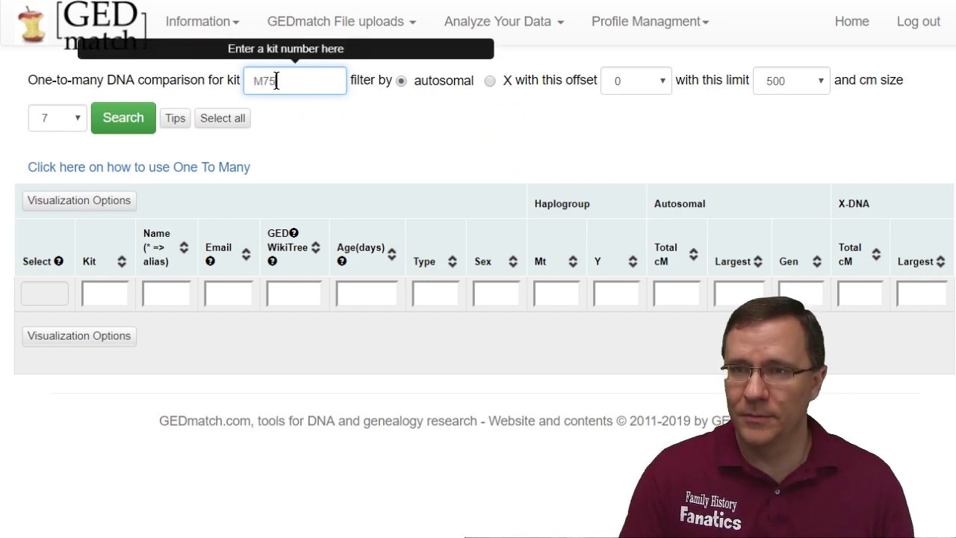
left_click(120, 123)
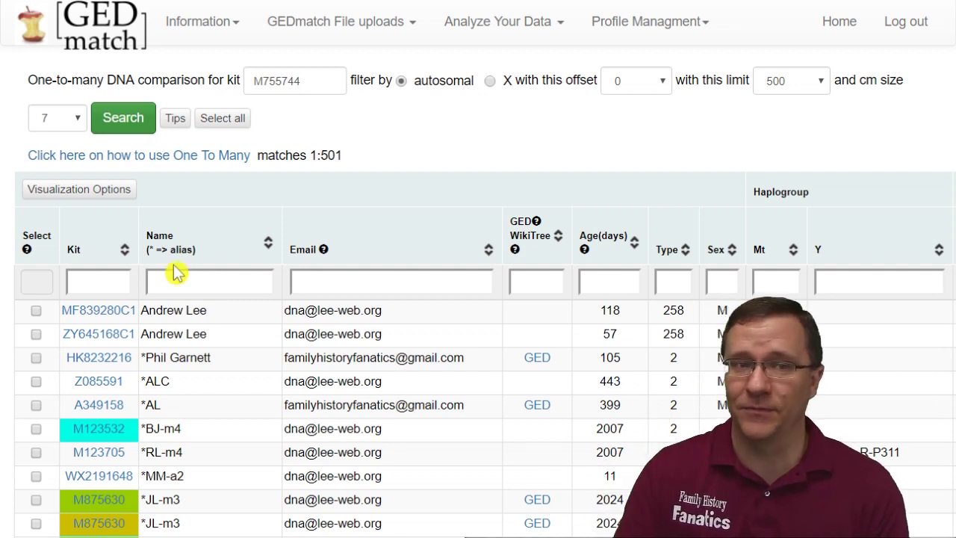
Step: Scroll right across the One-To-Many results table
scroll(477, 336, "right", 8)
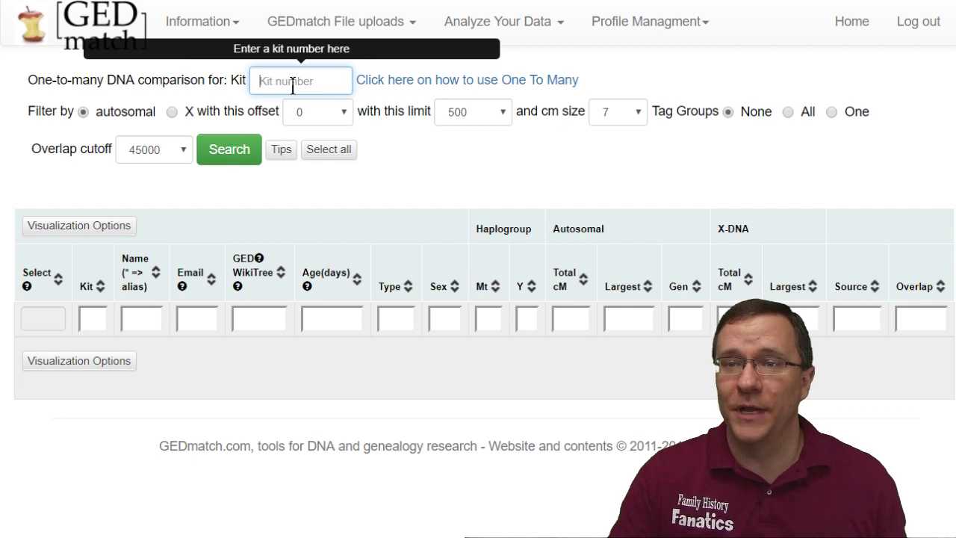
Step: Run the beta search for the kit and view the Source and Overlap columns
type("M755744")
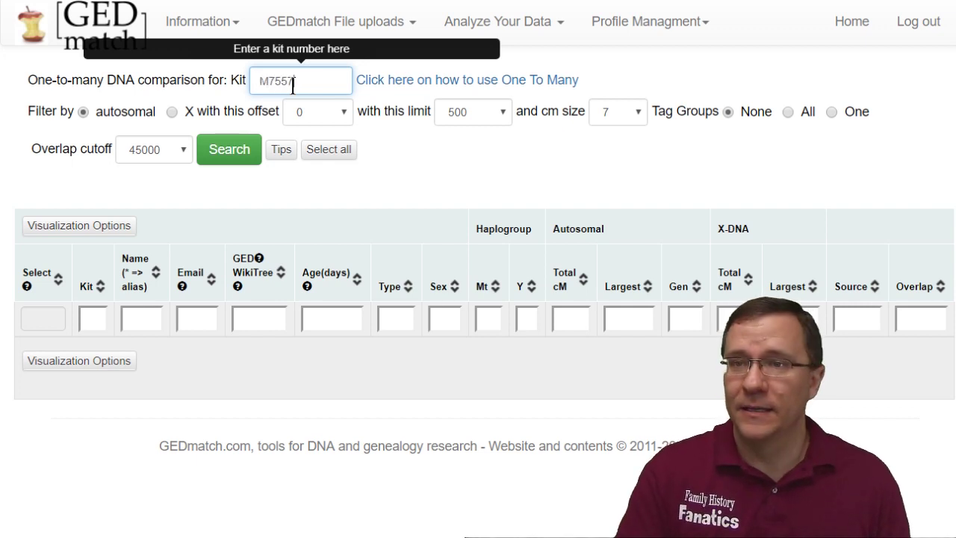
left_click(249, 153)
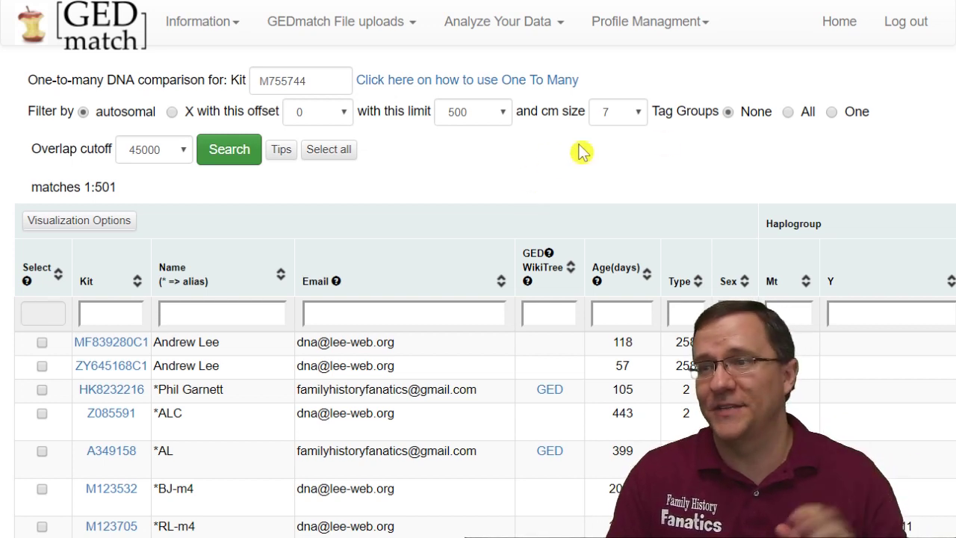
mouse_move(757, 82)
left_mouse_down()
mouse_move(643, 97)
mouse_move(682, 150)
mouse_move(839, 150)
mouse_move(888, 100)
mouse_move(744, 82)
left_mouse_up()
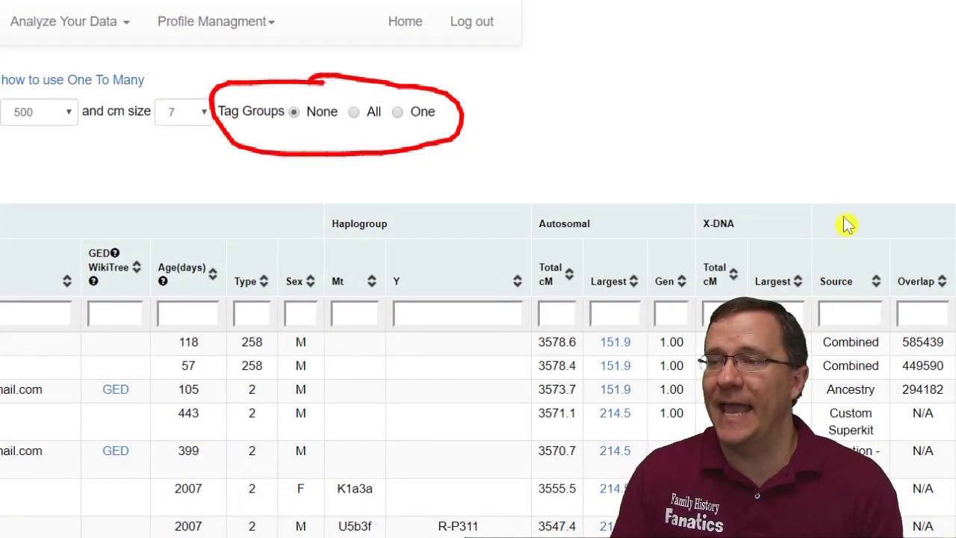
left_click(862, 265)
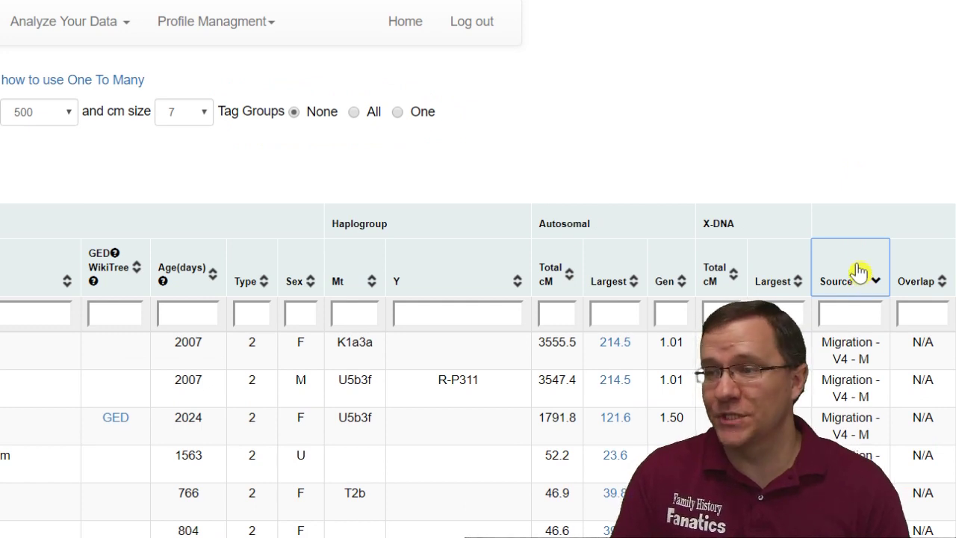
left_click(924, 260)
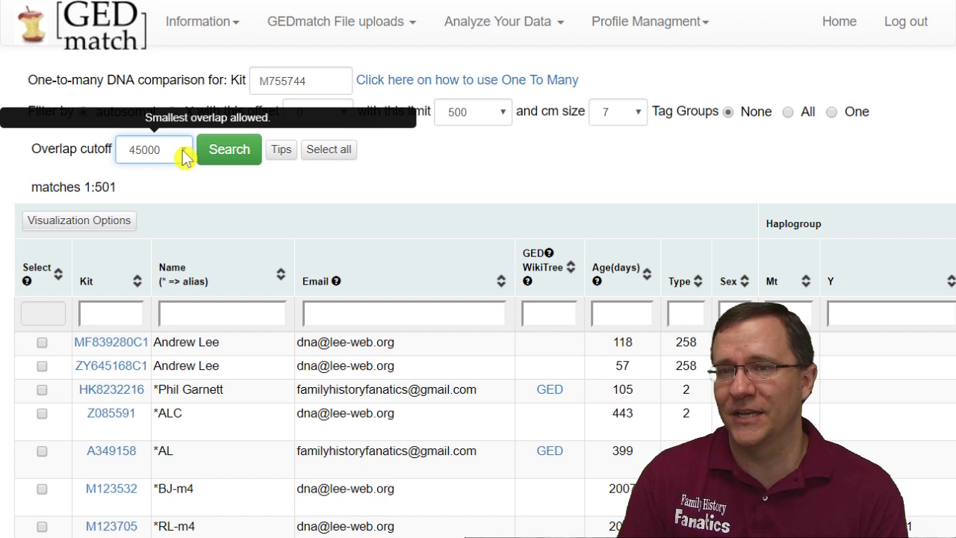
Step: Set the overlap cutoff to 100000, rerun the beta search, and browse the 501 results
left_click(185, 156)
left_click(167, 230)
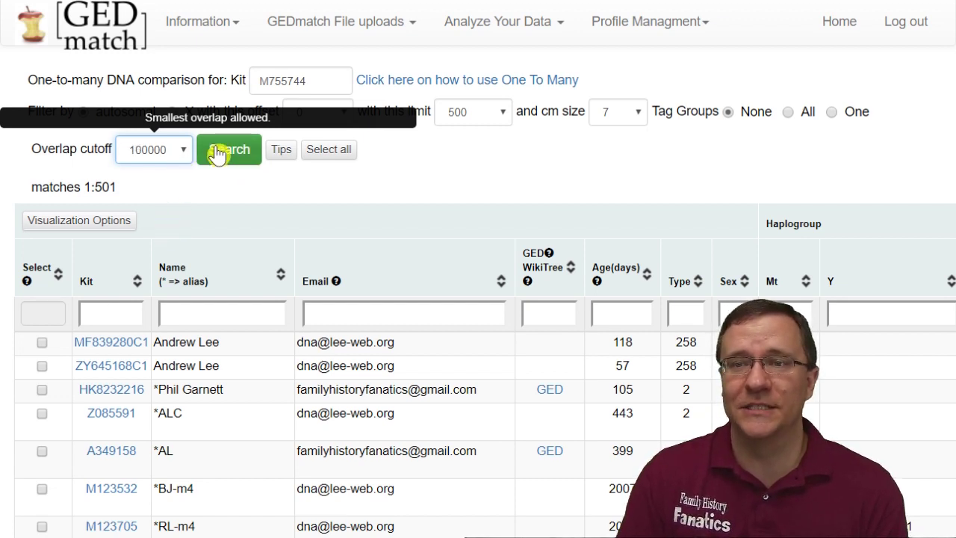
left_click(224, 153)
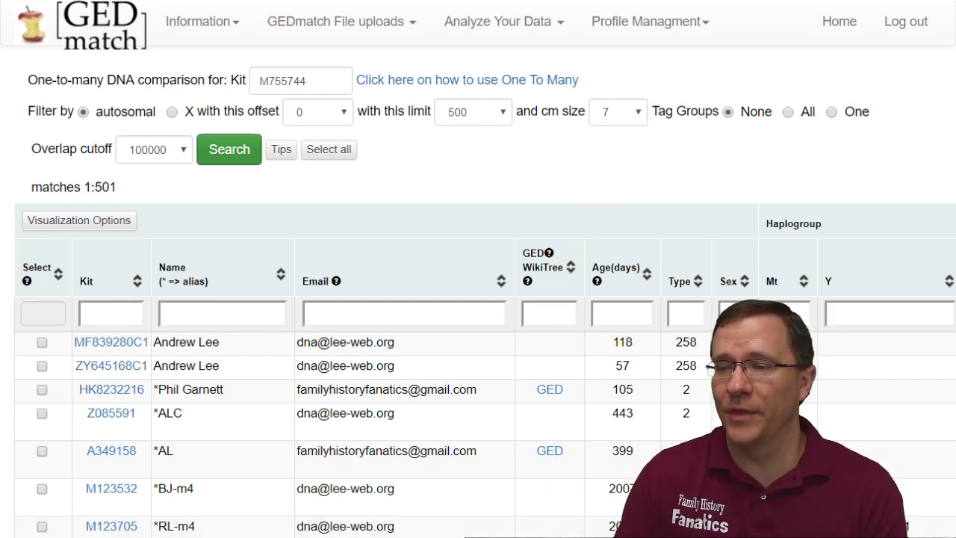
scroll(874, 371, "right", 6)
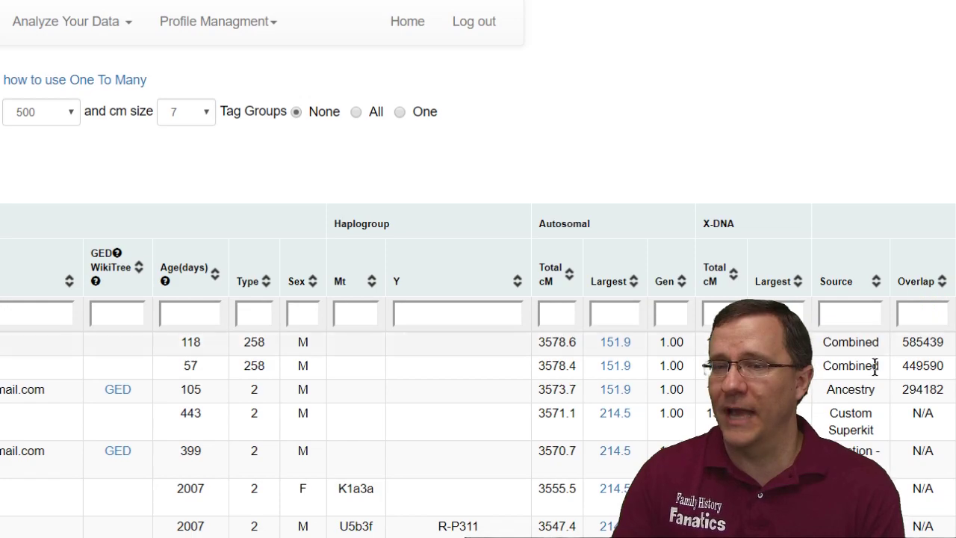
scroll(896, 389, "down", 10)
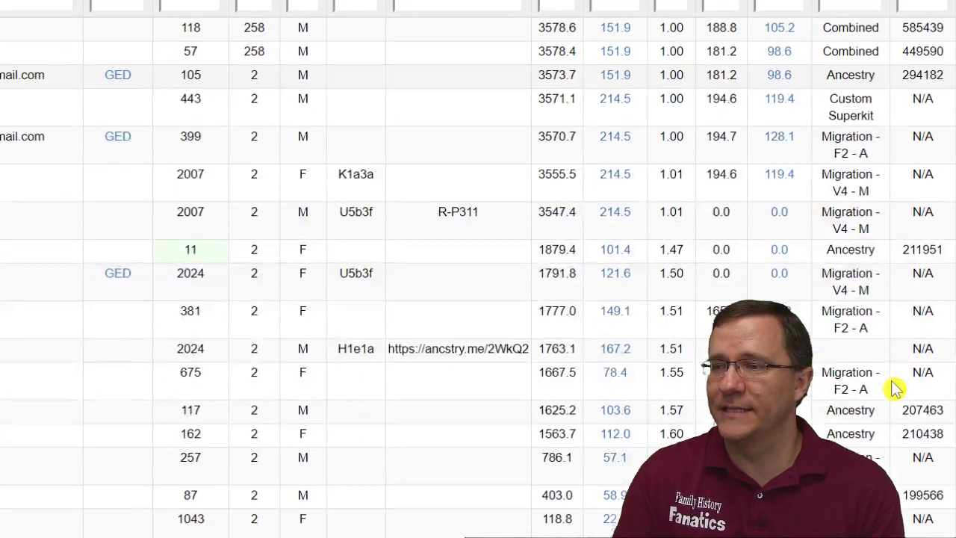
scroll(909, 362, "down", 4)
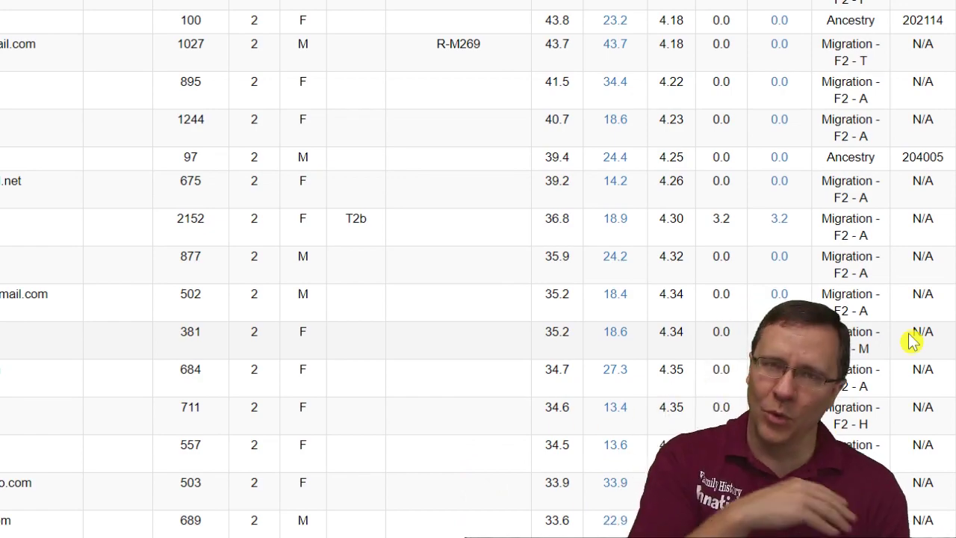
Step: Jump from the results table back to the search form at the page top
scroll(915, 362, "down", 20)
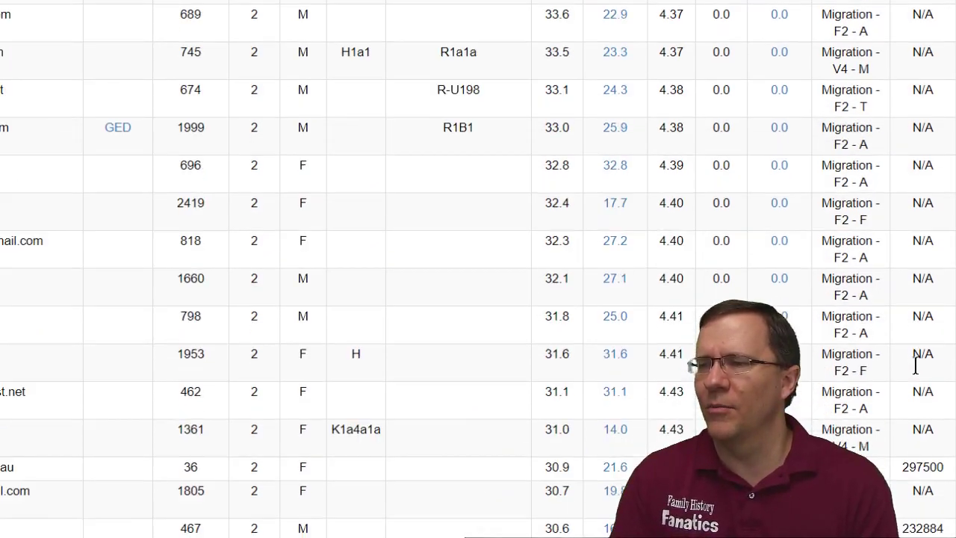
key("Home")
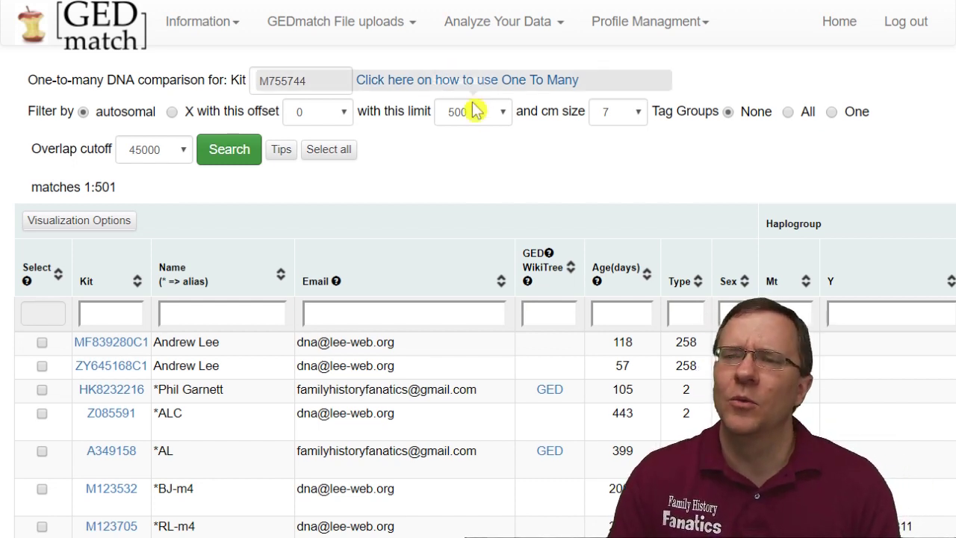
left_click(505, 120)
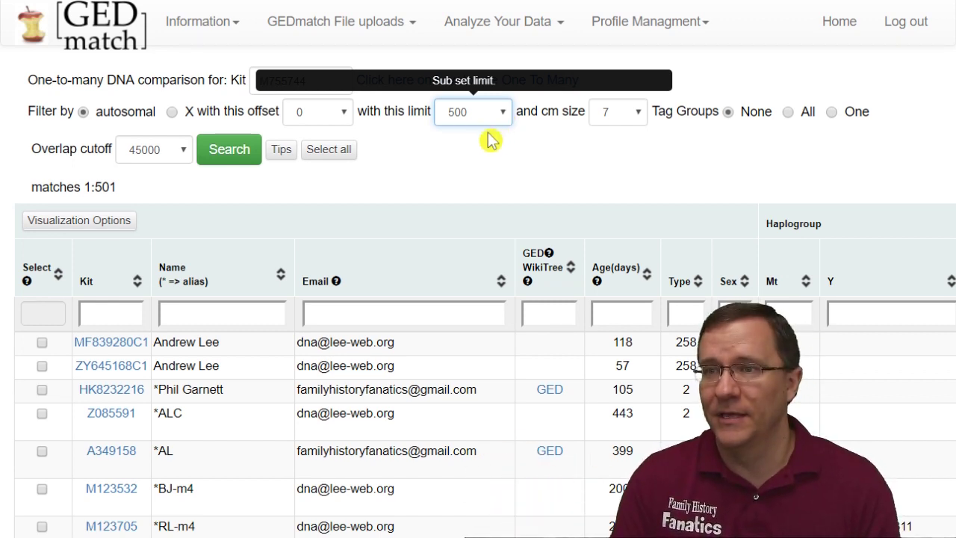
left_click(491, 139)
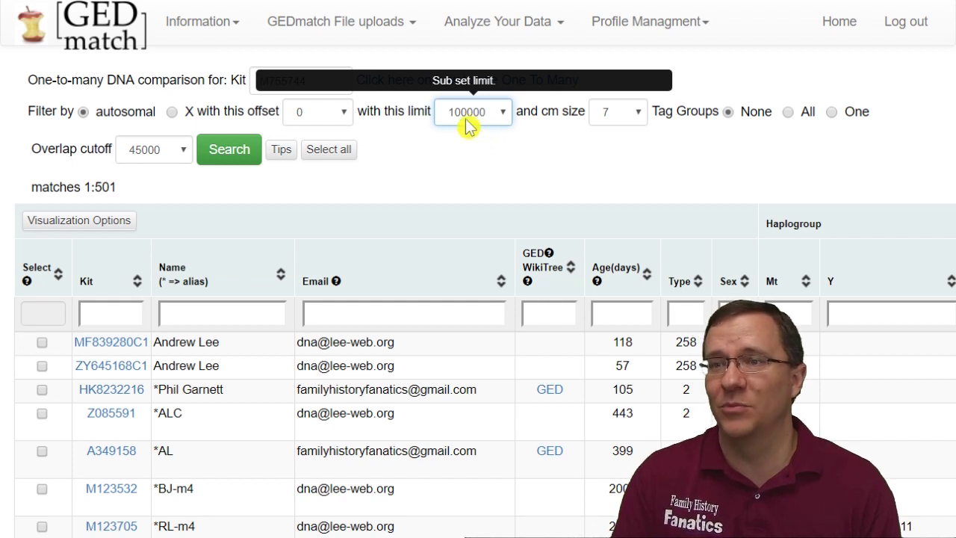
left_click(218, 160)
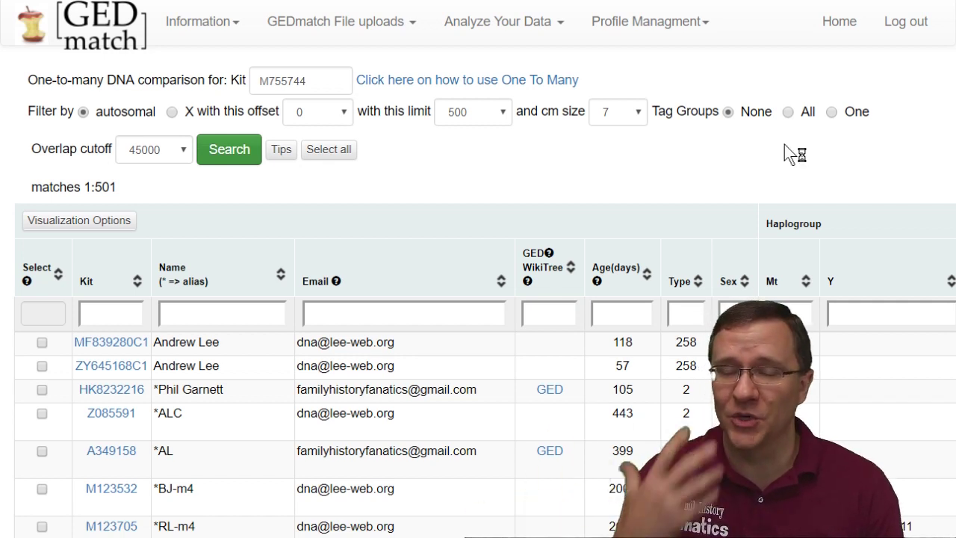
Step: Rerun the search with Tag Groups 'All' and highlight both rows of a duplicated kit
left_click(785, 112)
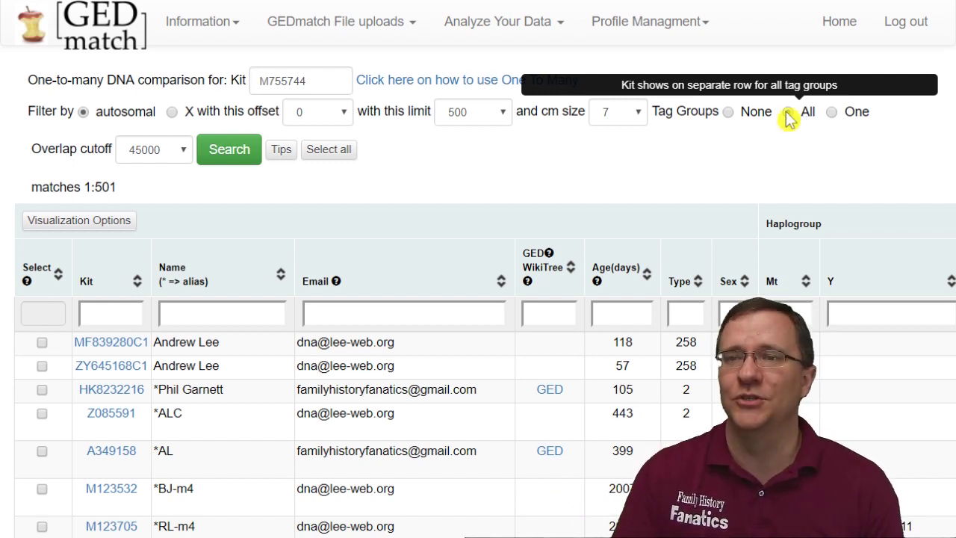
left_click(238, 156)
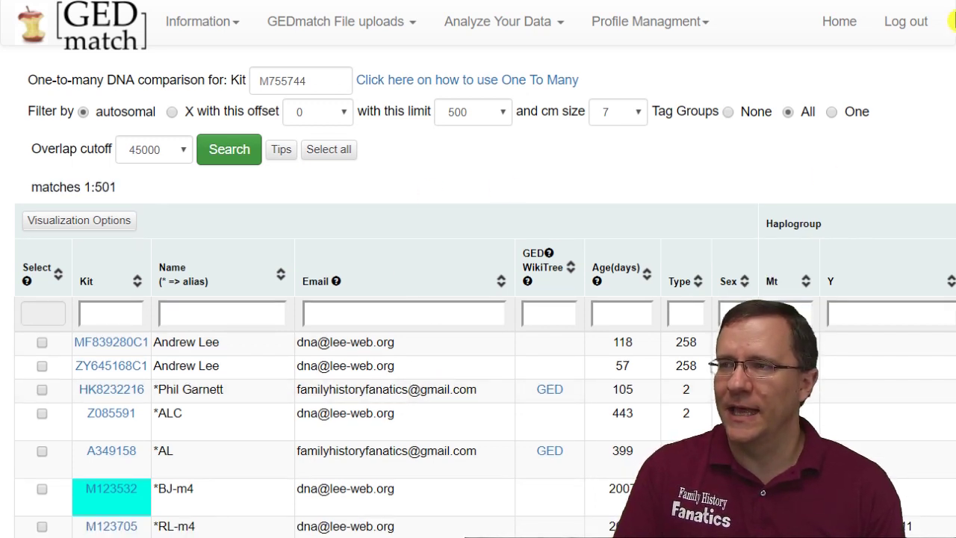
scroll(478, 299, "down", 3)
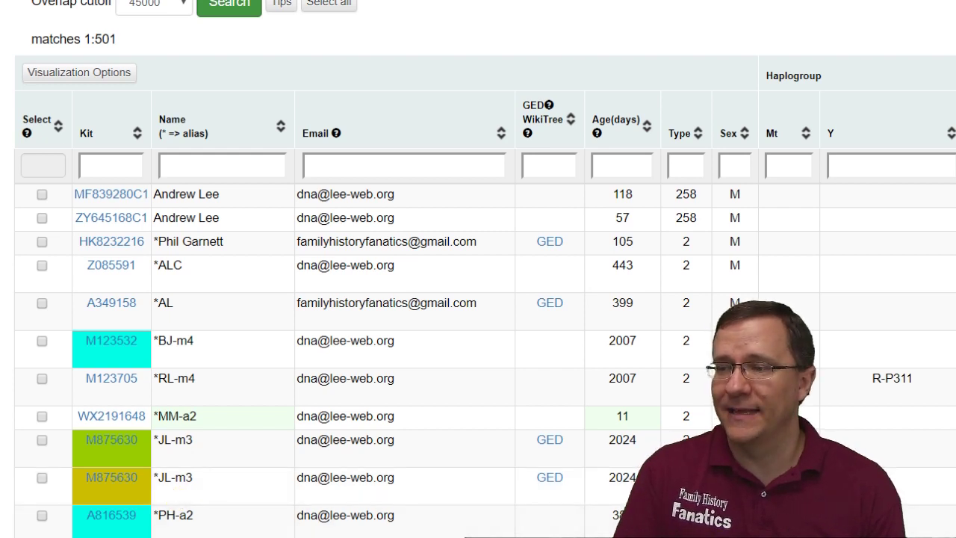
scroll(478, 268, "down", 1)
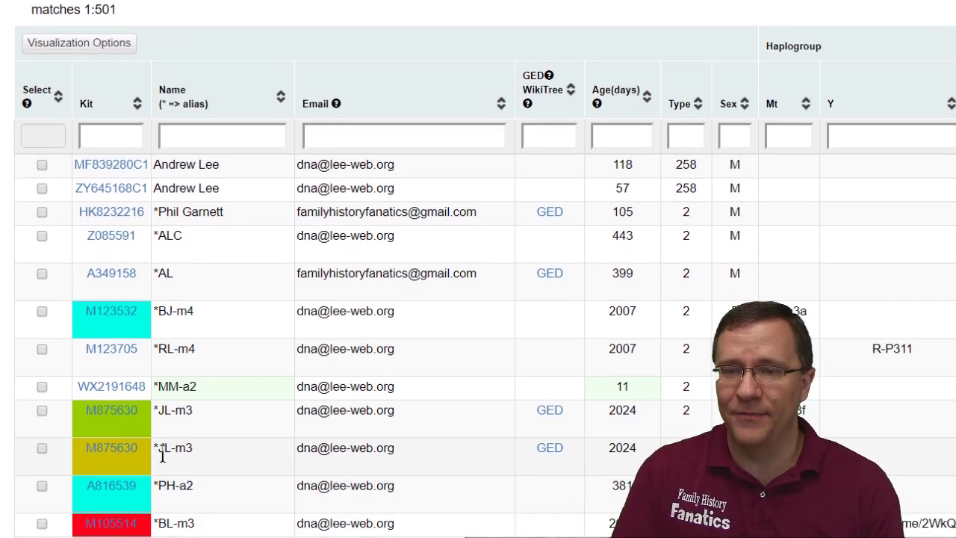
left_click_drag(202, 457, 76, 453)
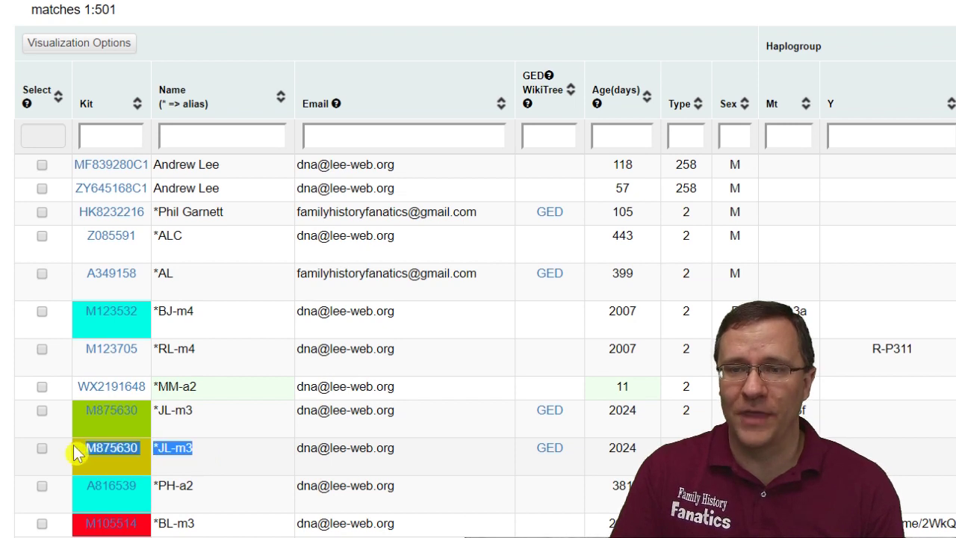
left_click_drag(221, 418, 77, 420)
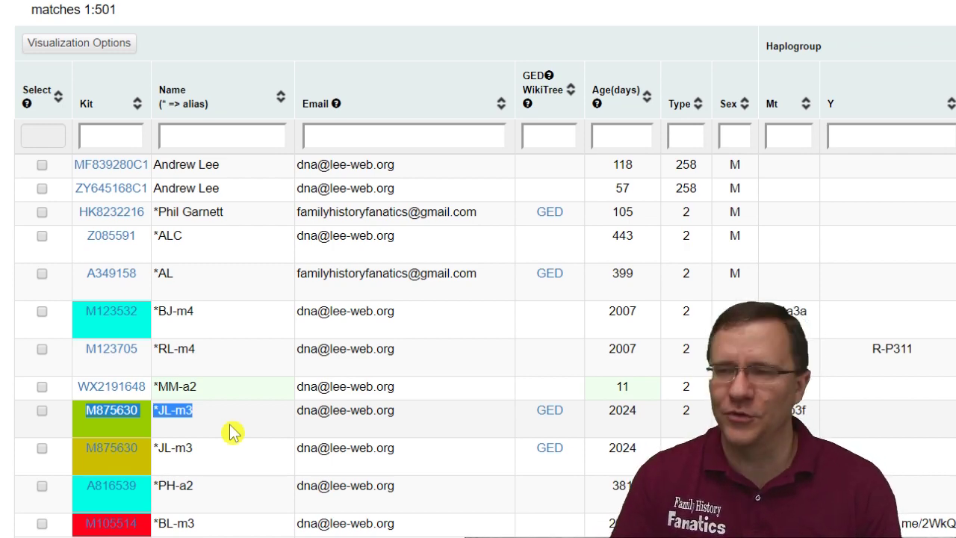
scroll(233, 432, "up", 3)
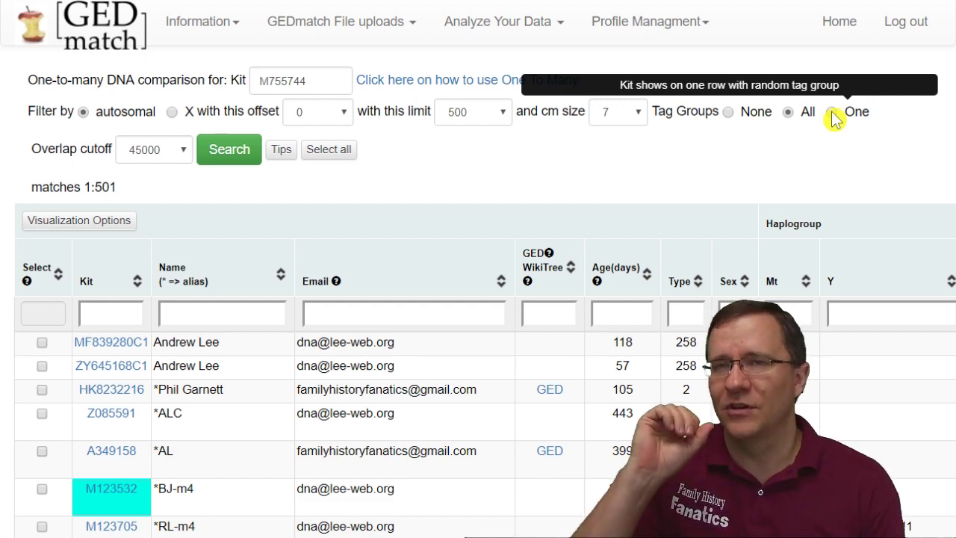
Step: Rerun the search with Tag Groups 'One' so each kit shows on one row
scroll(529, 224, "down", 3)
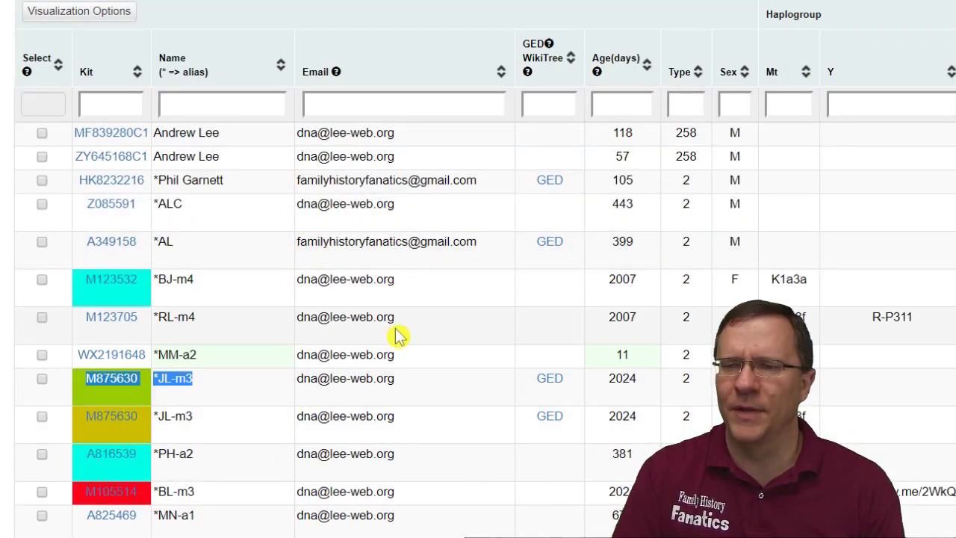
scroll(395, 335, "up", 3)
left_click(235, 157)
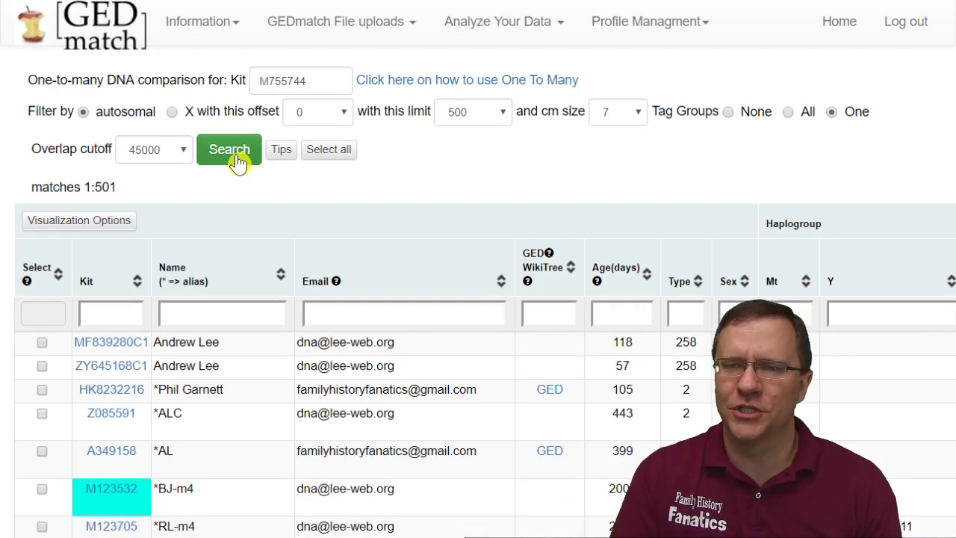
scroll(356, 200, "down", 2)
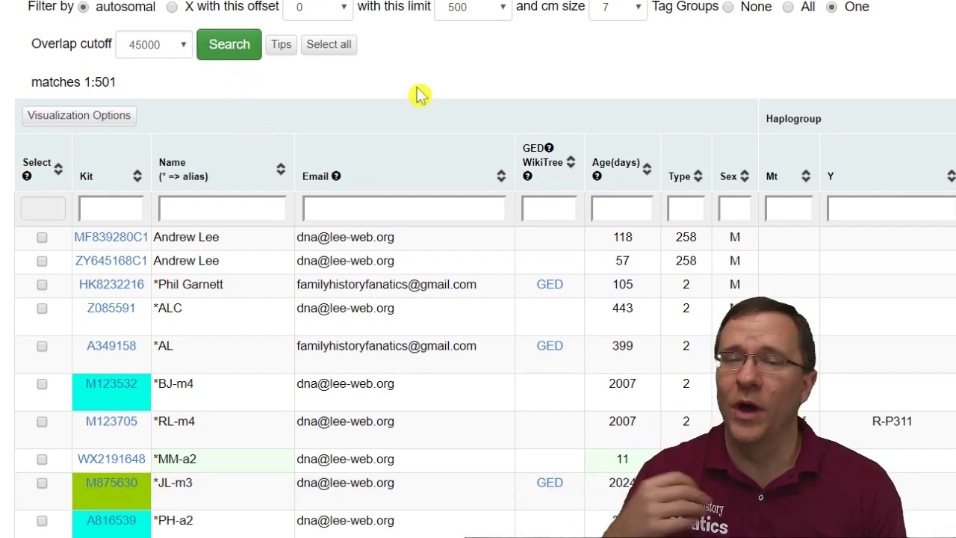
scroll(420, 96, "up", 2)
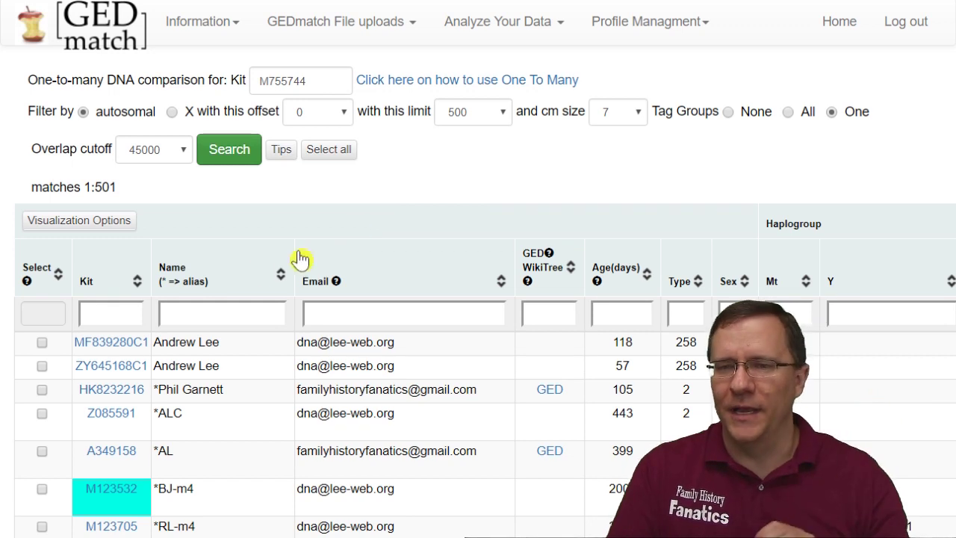
Step: Tick the first ten match rows and open Visualization Options for them
left_click(41, 413)
left_click(42, 389)
left_click(42, 365)
left_click(42, 342)
left_click(42, 451)
left_click(42, 488)
left_click(42, 526)
scroll(86, 493, "down", 1)
left_click(42, 458)
left_click(41, 482)
left_click(42, 520)
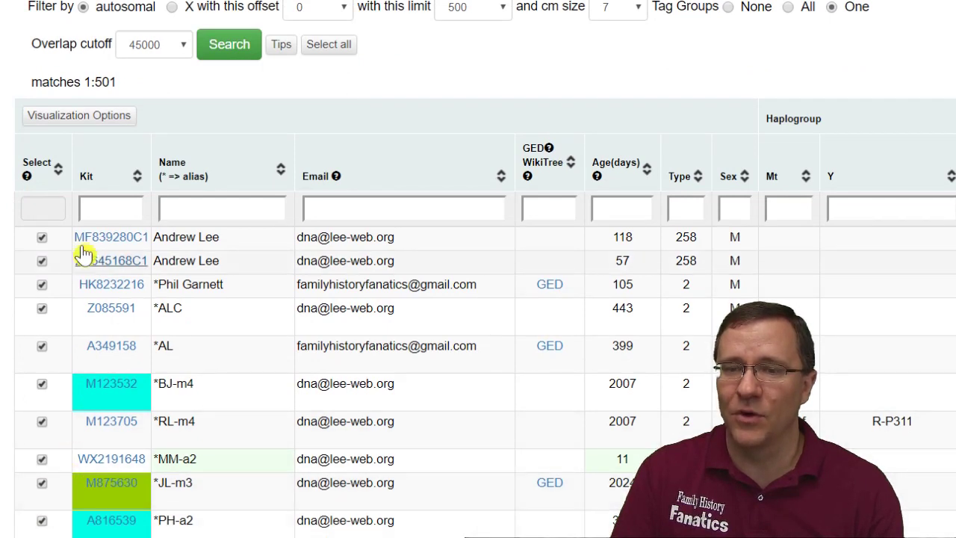
left_click(79, 118)
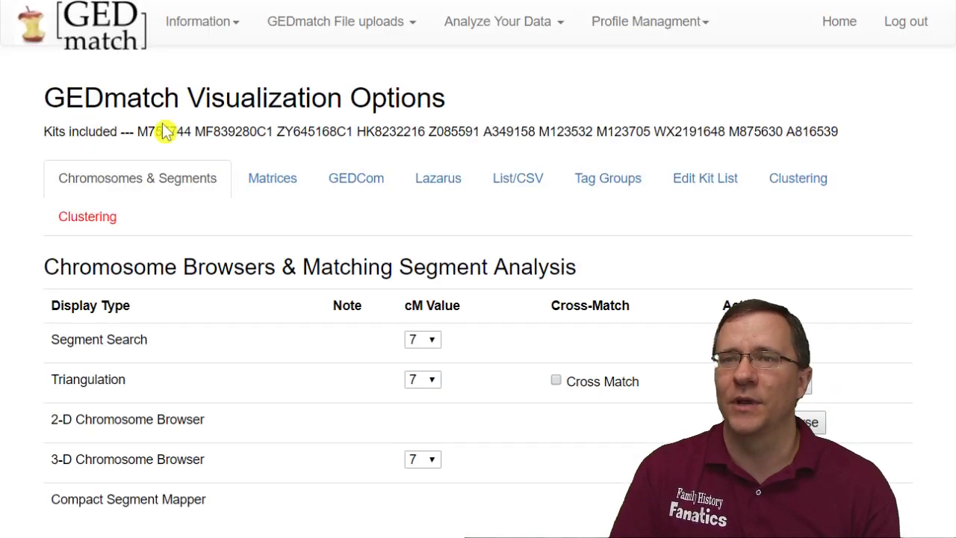